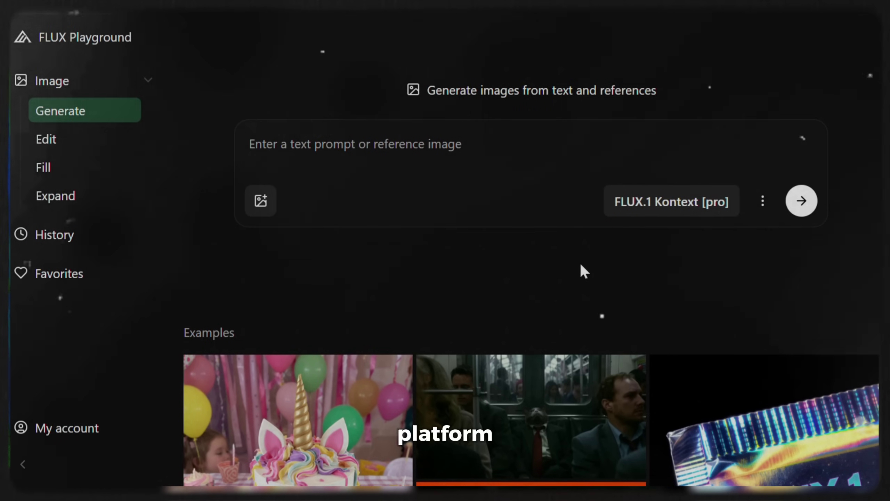
Review the available image models and the account's credit balance.
left_click(688, 203)
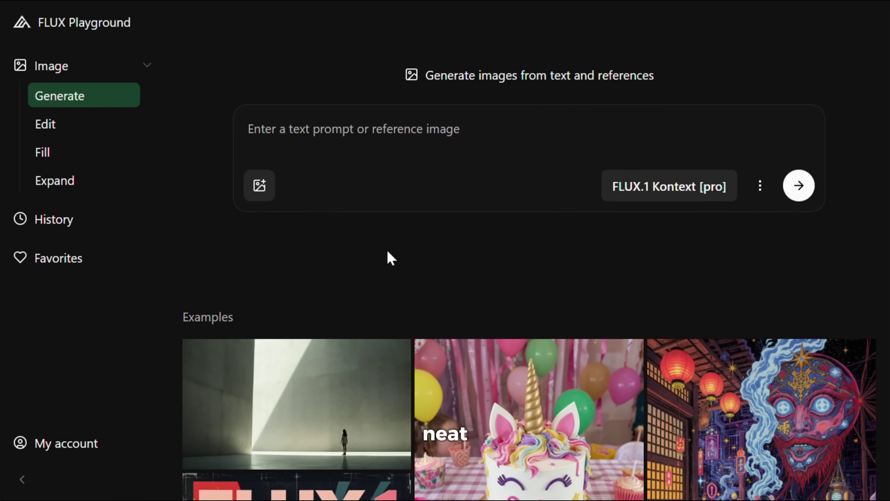
left_click(92, 442)
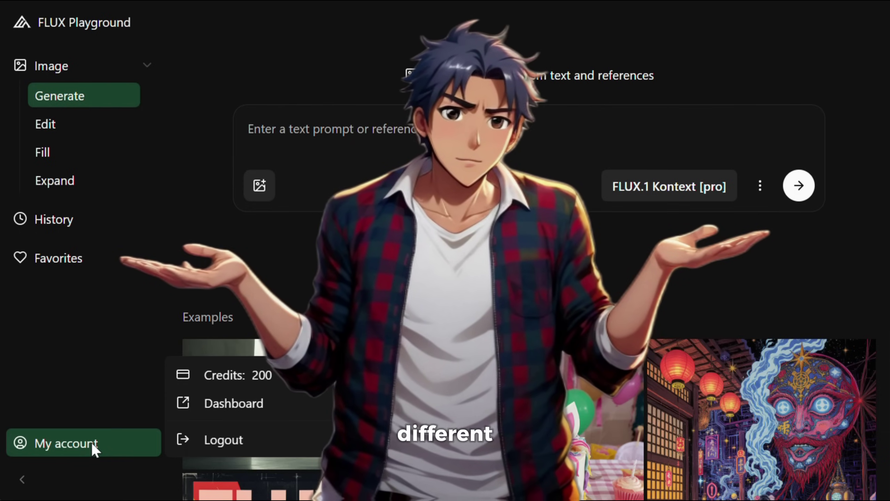
left_click(117, 369)
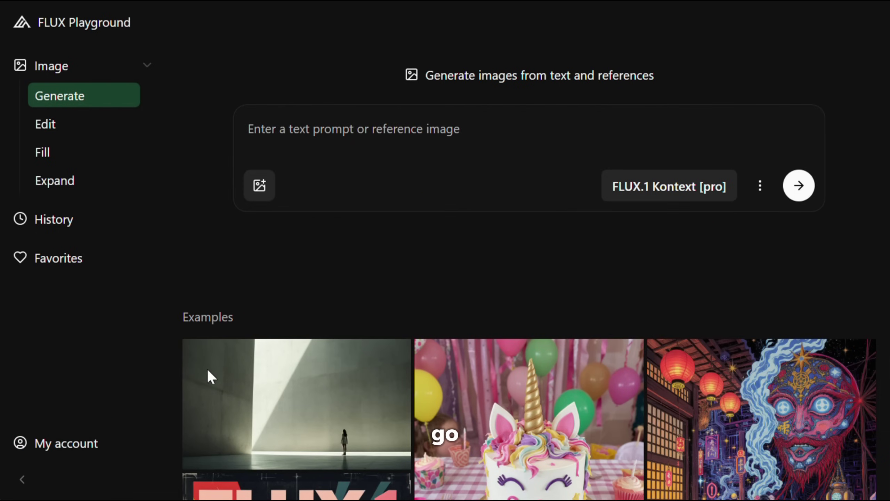
scroll(258, 389, "down", 15)
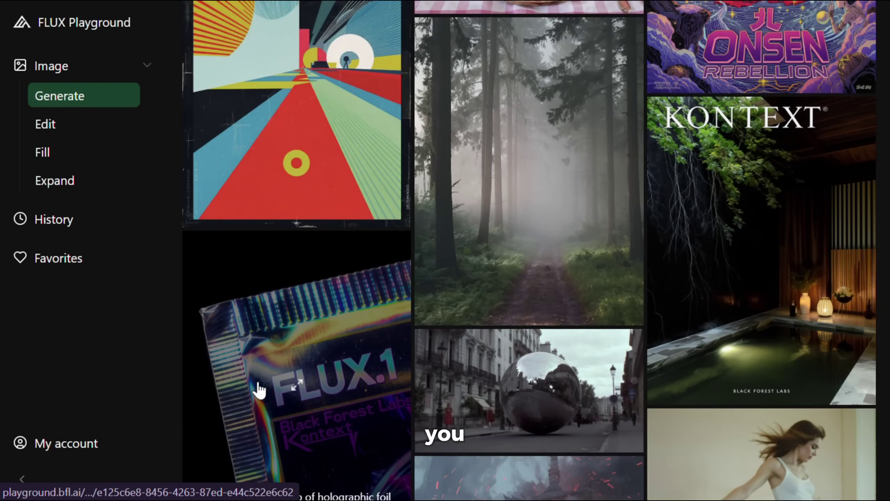
scroll(258, 389, "down", 20)
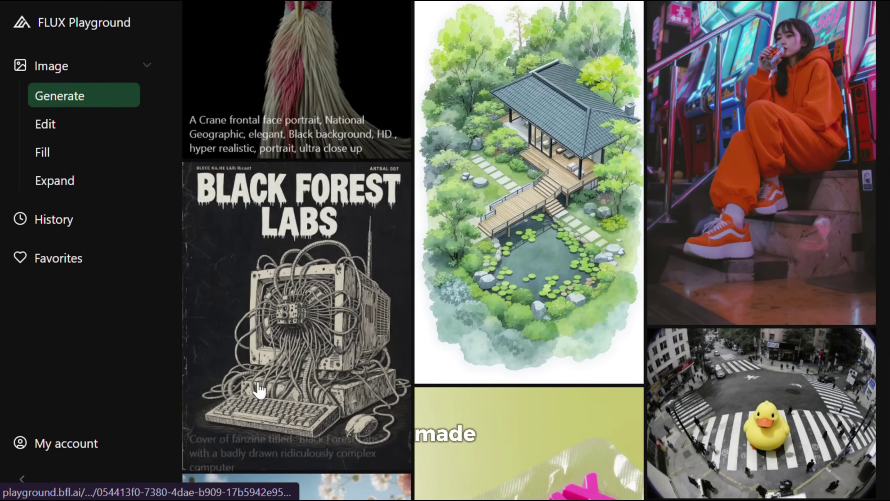
scroll(259, 389, "down", 8)
scroll(258, 389, "up", 20)
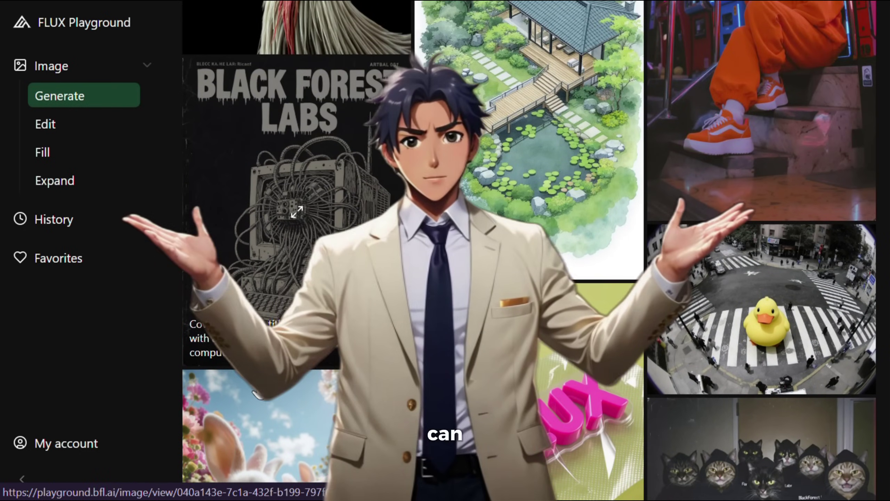
scroll(259, 389, "up", 20)
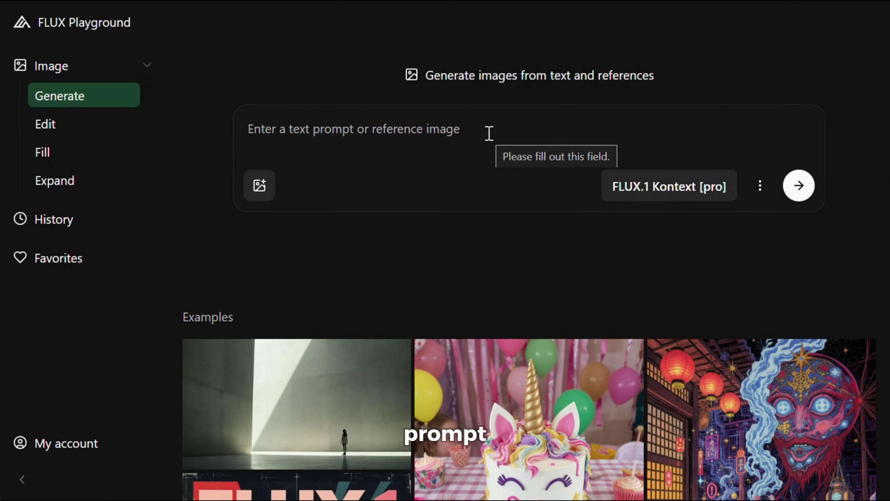
Switch the model to FLUX1.1 [pro] and paste the cinematic Iron Man in New York prompt.
left_click(709, 196)
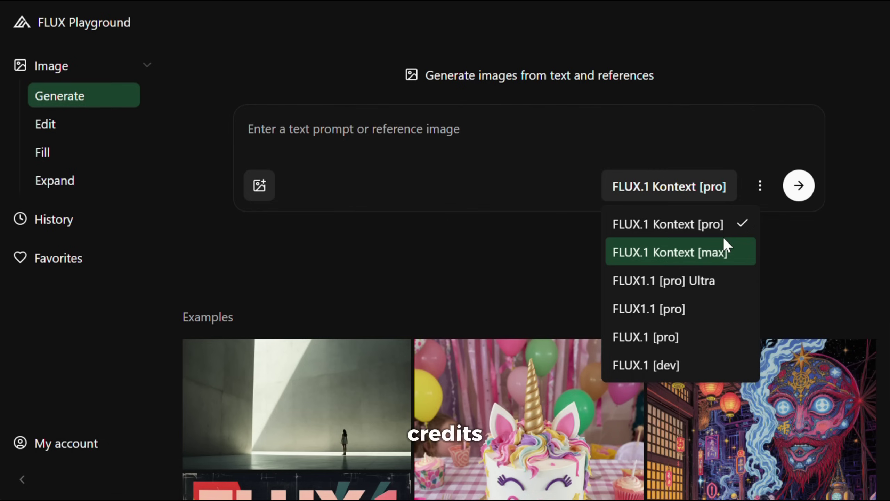
left_click(696, 312)
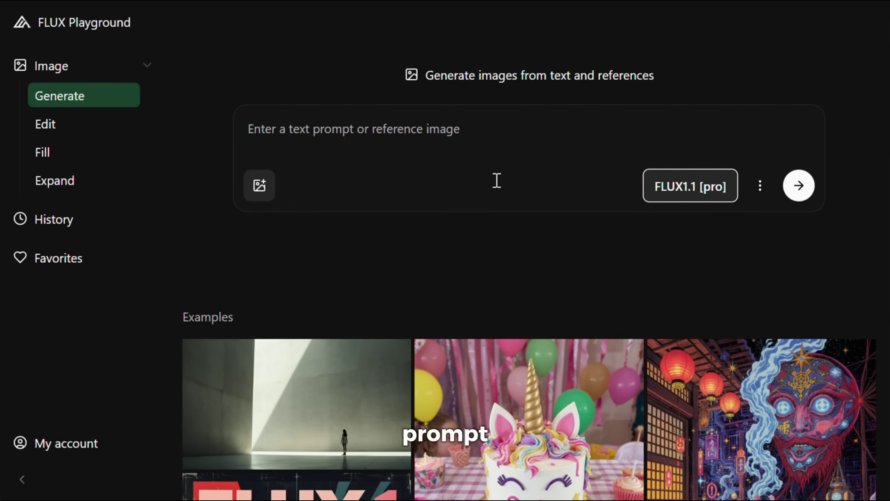
left_click(452, 141)
type("cinematic scene of iron man in new york, chaos and destruction everywhere")
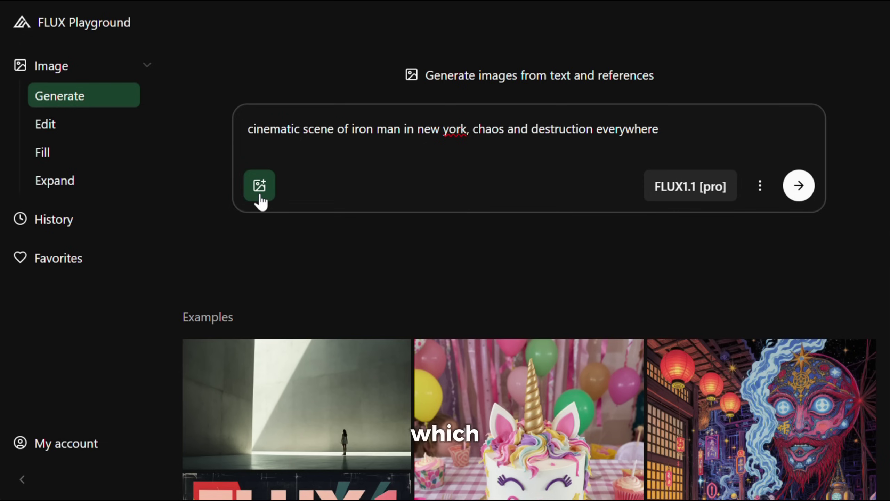
Set width 1280, height 736 and batch size 1, then generate the Iron Man image.
left_click(759, 193)
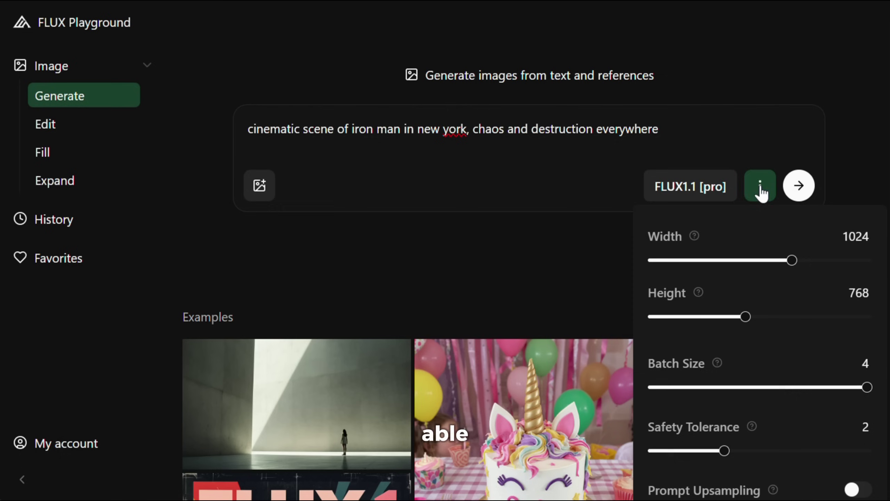
left_click_drag(791, 259, 835, 263)
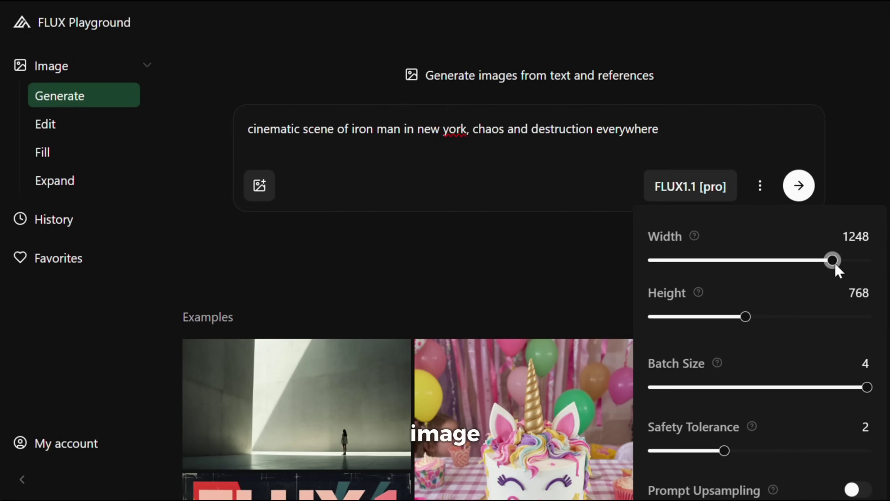
mouse_move(744, 314)
left_mouse_down()
mouse_move(727, 314)
mouse_move(739, 315)
left_mouse_up()
scroll(765, 333, "down", 1)
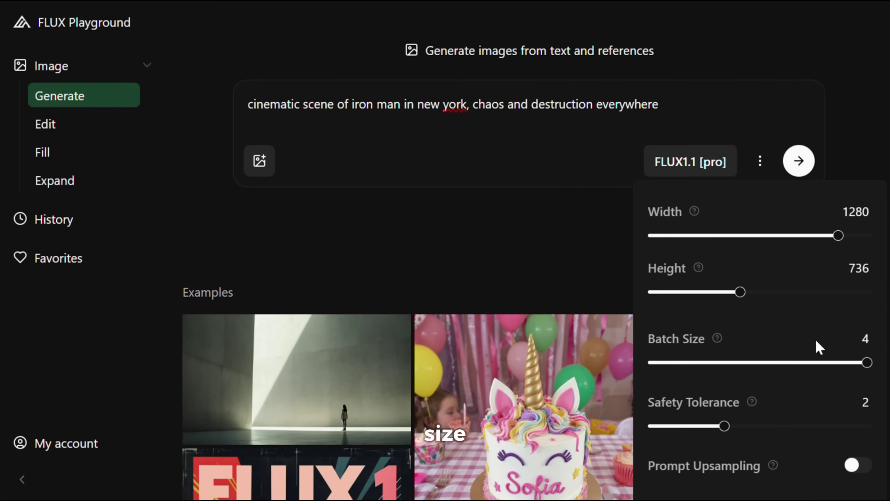
left_click_drag(870, 362, 660, 364)
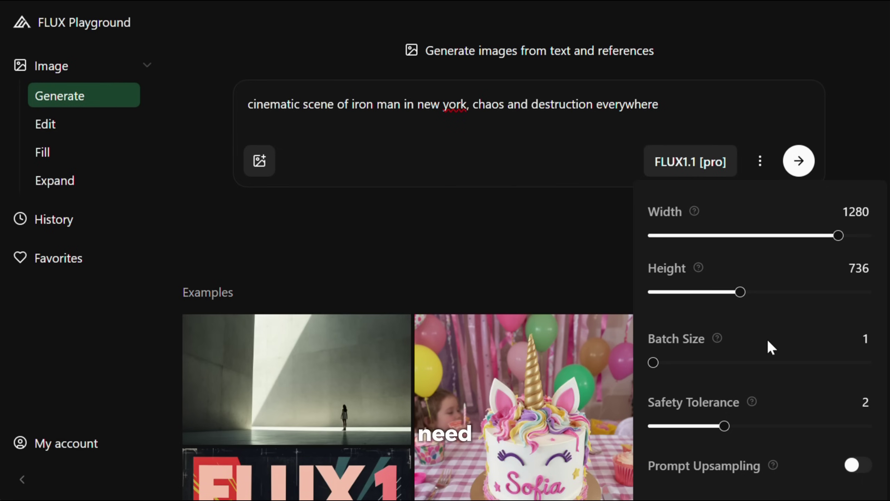
scroll(768, 342, "down", 1)
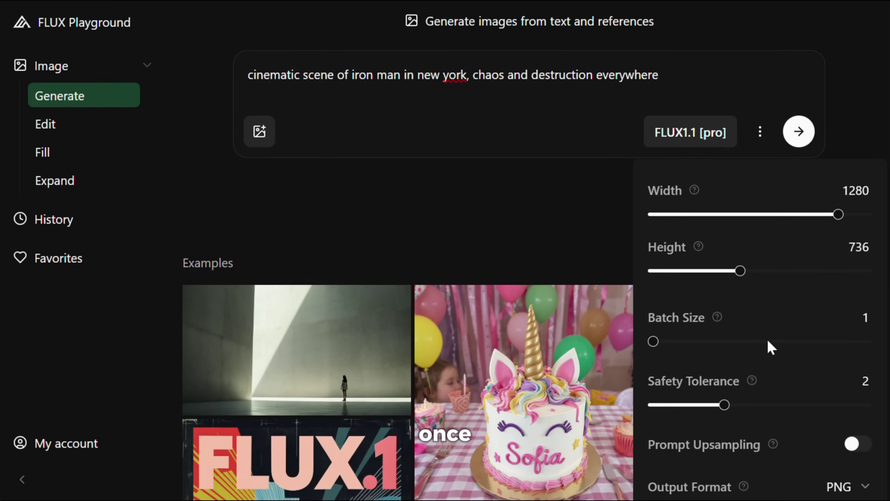
scroll(769, 342, "down", 3)
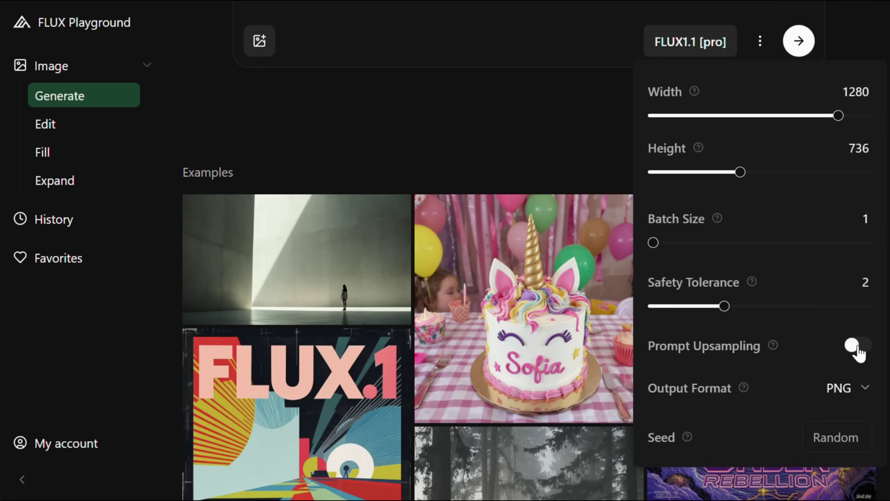
scroll(857, 353, "up", 5)
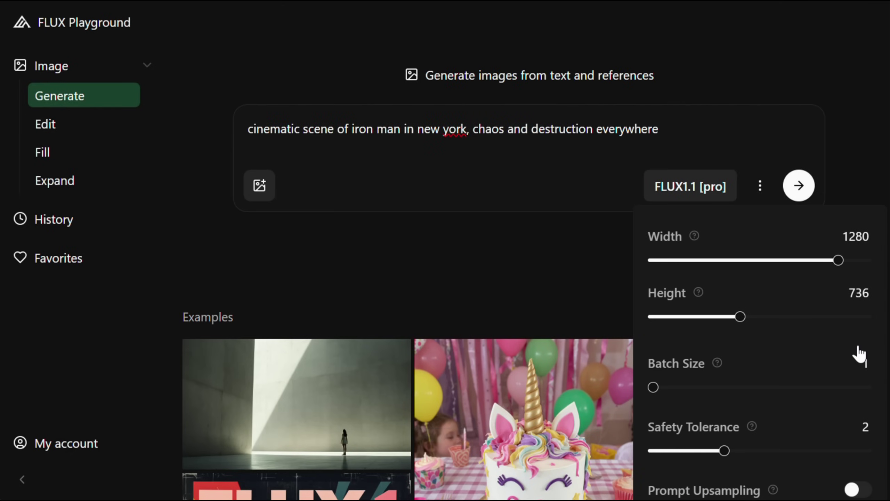
left_click(799, 186)
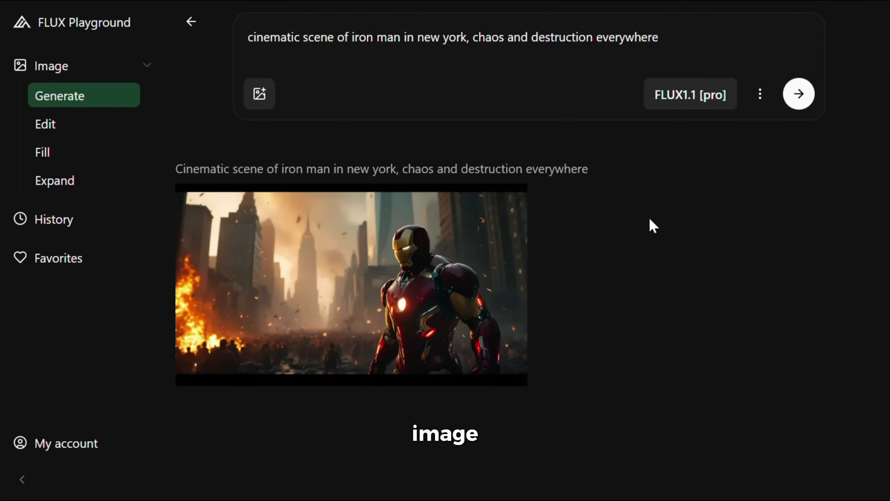
Switch to FLUX1.1 [pro] Ultra and replace the prompt with the Japanese girl prompt.
left_click(700, 98)
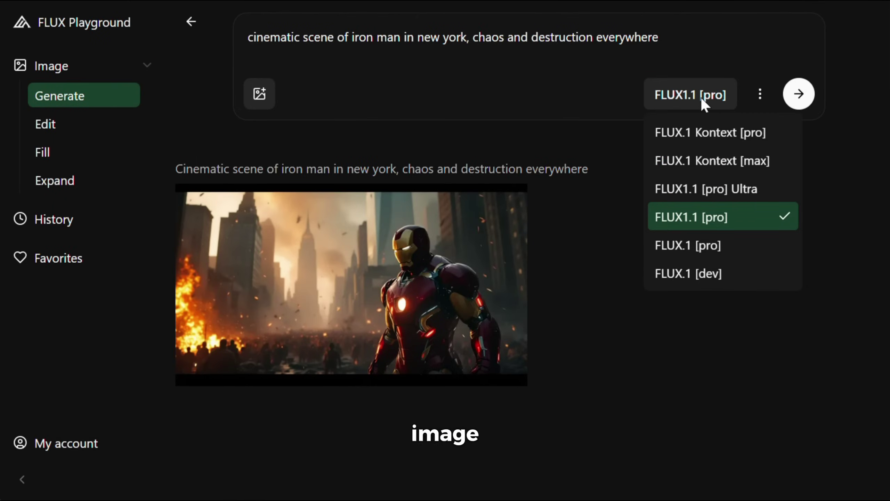
left_click(752, 189)
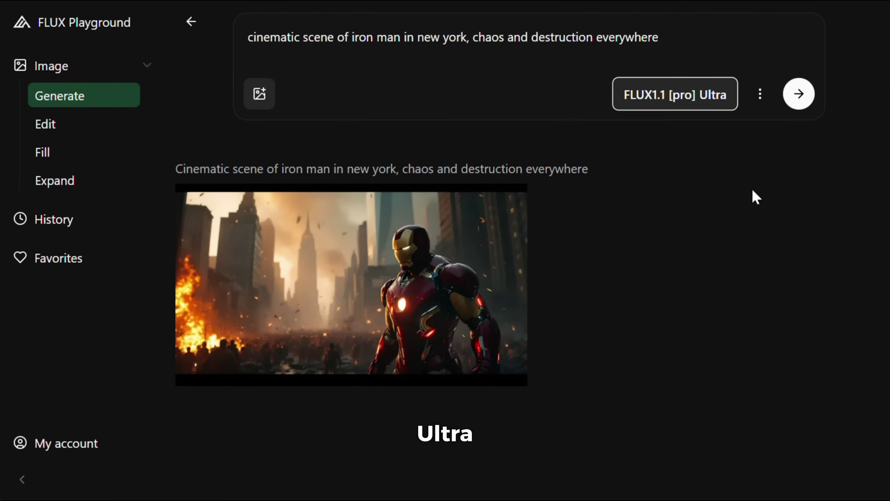
left_click(698, 48)
key("ctrl+a")
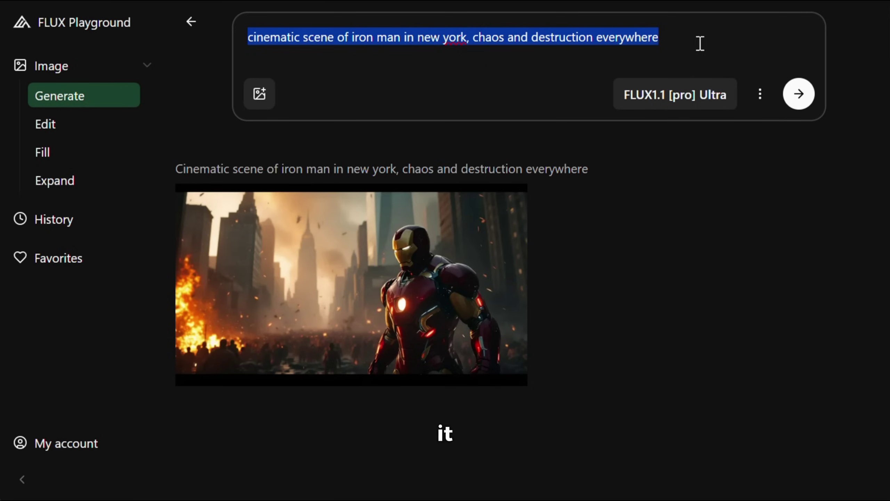
type("A Japanese girl in an orange tracksuit with matching platform shoes, sipping soda on the steps of a neon-lit arcade. 90s Tokyo street aesthetic, soft focus neon reflections, cool-toned color palette, kodak film photography, dreamy nostalgic vibe, high detail")
Set Raw Output to Yes and generate the Japanese girl image.
left_click(760, 129)
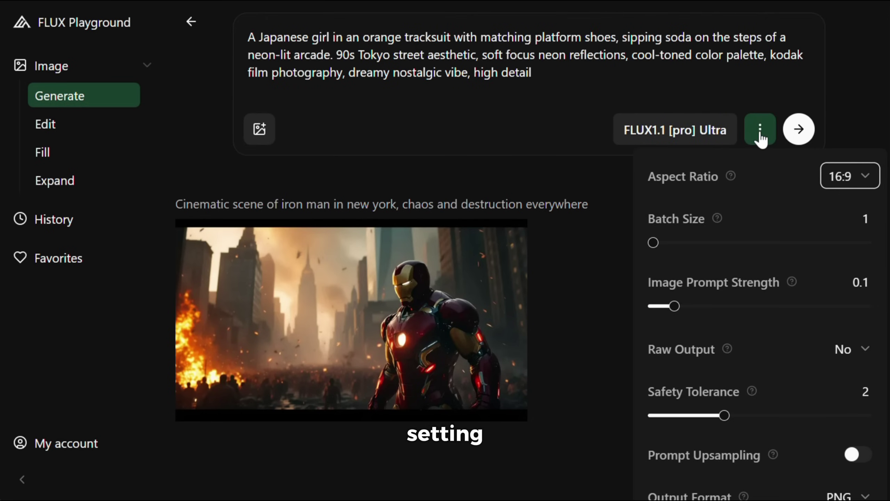
left_click(864, 353)
left_click(832, 410)
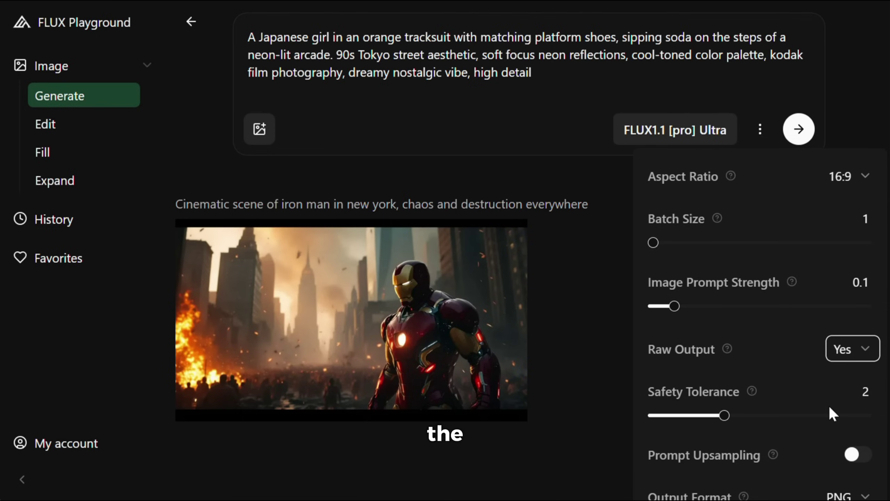
left_click(799, 130)
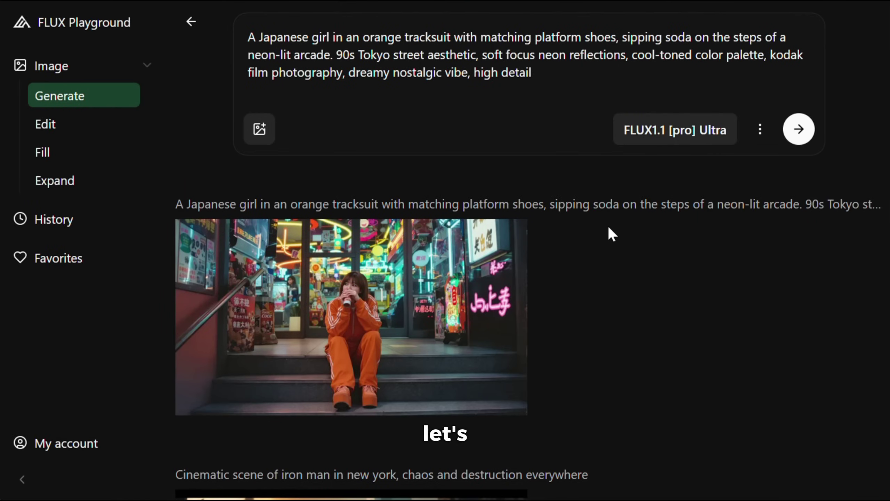
Replace the prompt with the Disney Pixar-style girl in a cozy bedroom prompt.
left_click(570, 86)
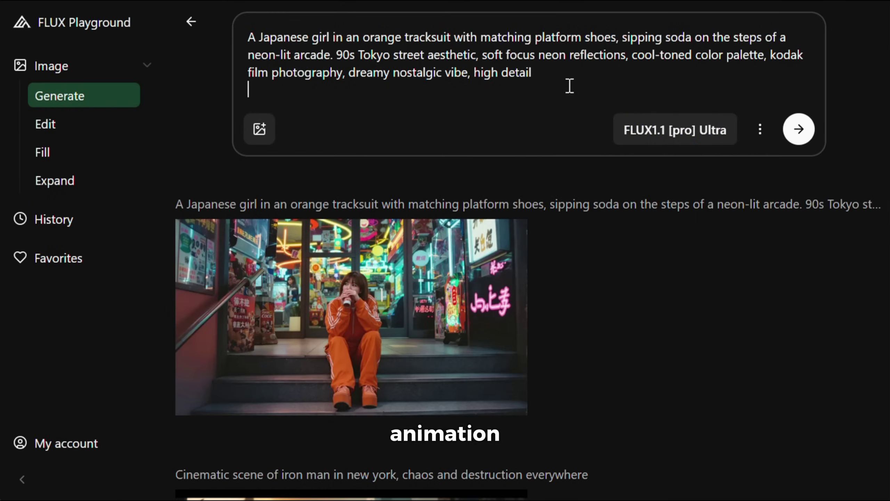
key("ctrl+a")
type("A Disney Pixar-style 3D animated image of a beautiful young girl with large expressive eyes and soft wavy hair, sitting comfortably on her bed in a cozy, softly lit bedroom. The room has warm tones, fairy lights, bookshelves, and plush cushions, creating a magical and inviting atmosphere. The girl is looking directly at the camera with a gentle, curious expression, as if posing for a portrait. The image has a cinematic, dreamy feel with rich, vibrant colors and detailed textures.")
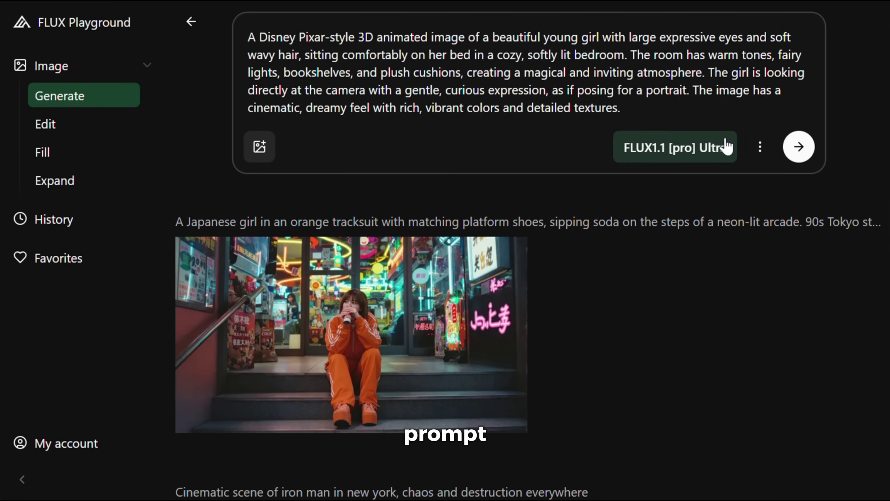
Set Raw Output to No and generate the Pixar-style girl image.
left_click(753, 152)
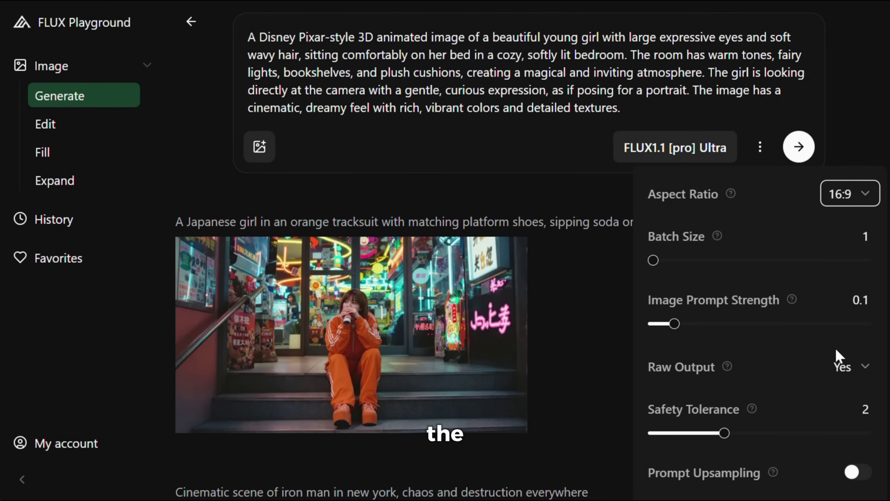
left_click(864, 367)
left_click(811, 397)
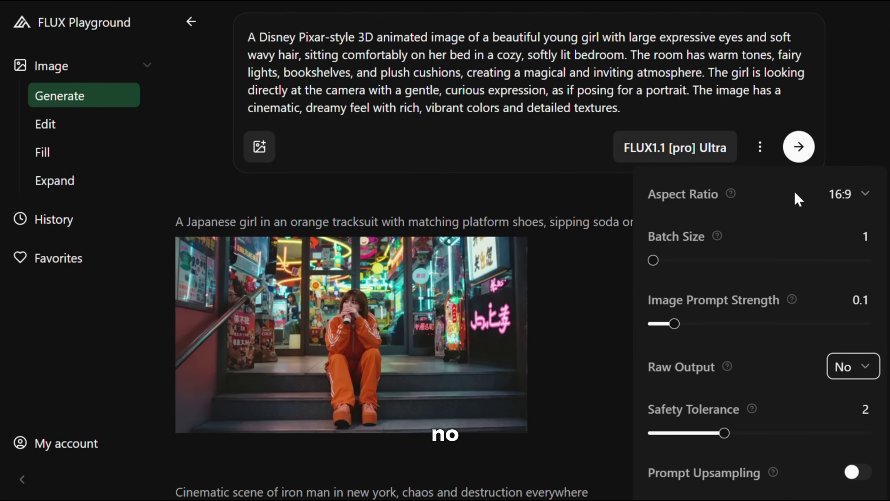
left_click(800, 147)
left_click(799, 147)
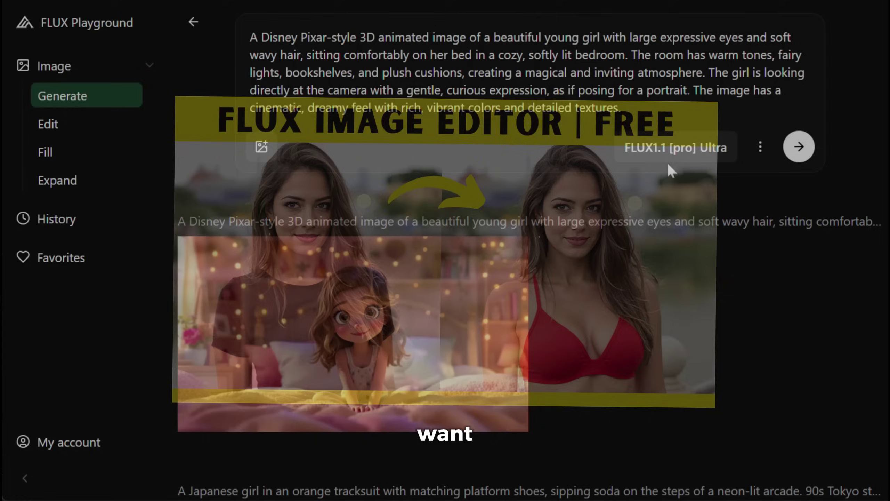
left_click(675, 156)
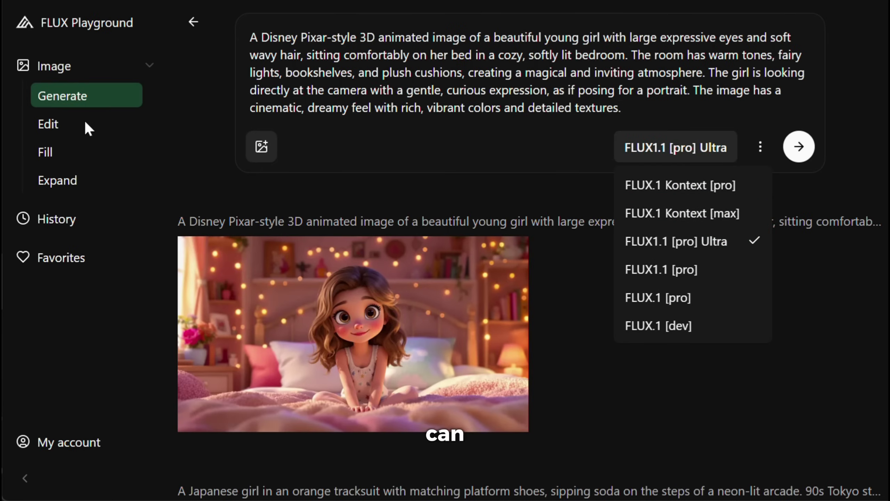
In the Edit section, run a 'remove watermarks' edit with batch size 1.
left_click(65, 126)
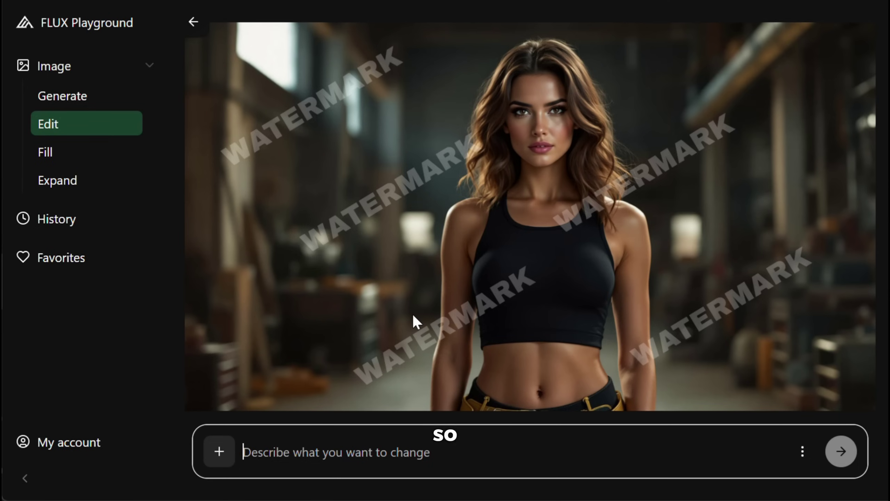
left_click(391, 449)
type("rem")
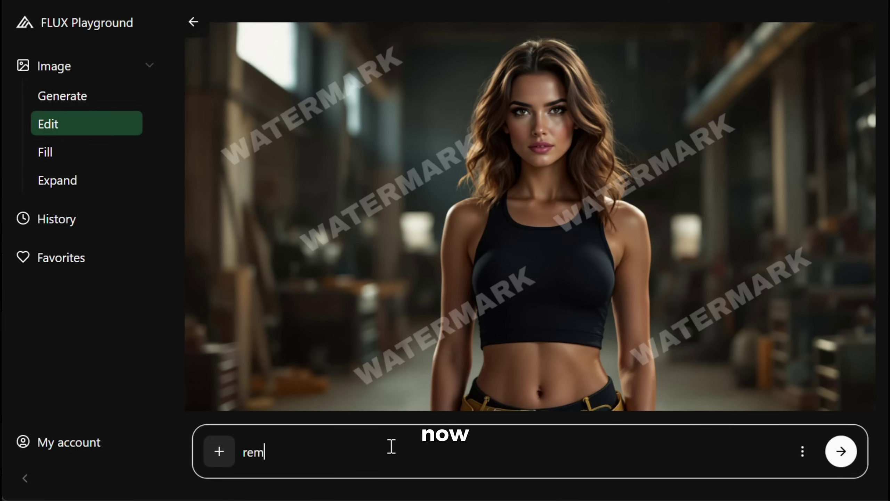
type("ove watermarks")
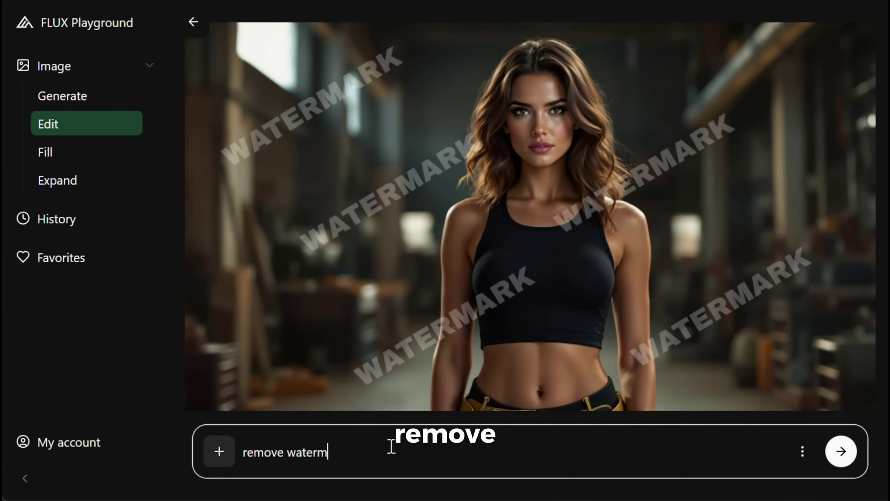
left_click(801, 452)
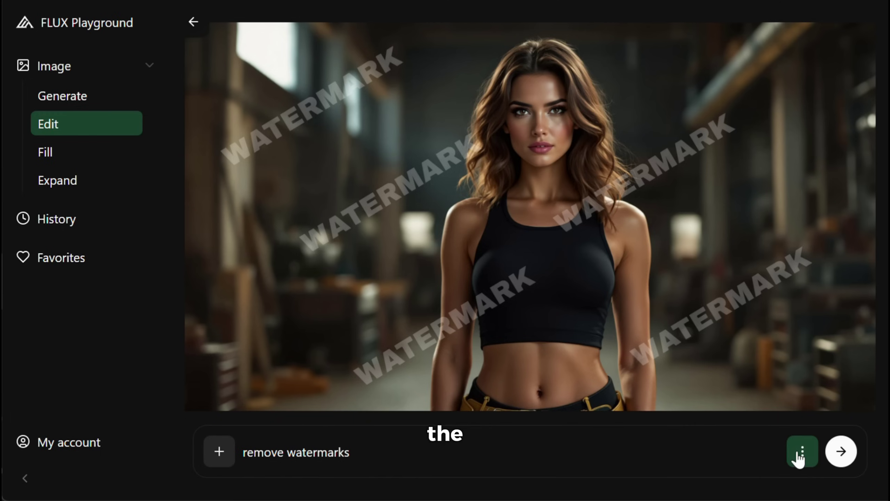
left_click_drag(865, 208, 634, 219)
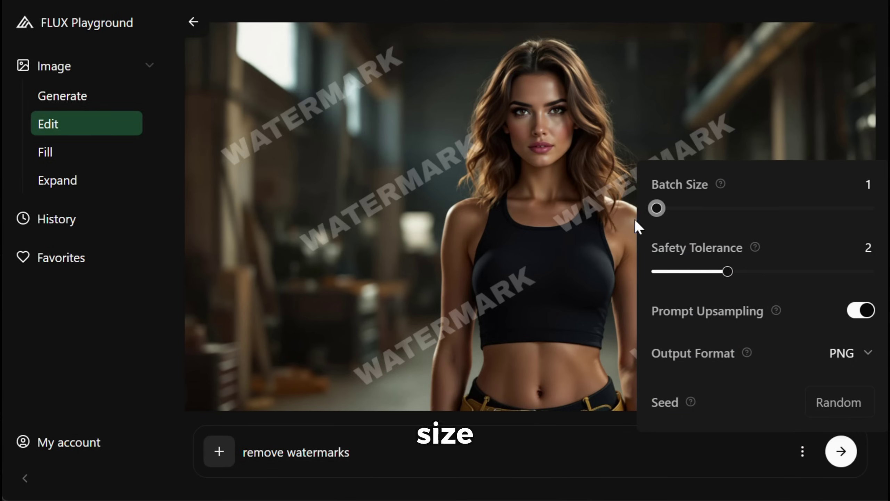
left_click(841, 451)
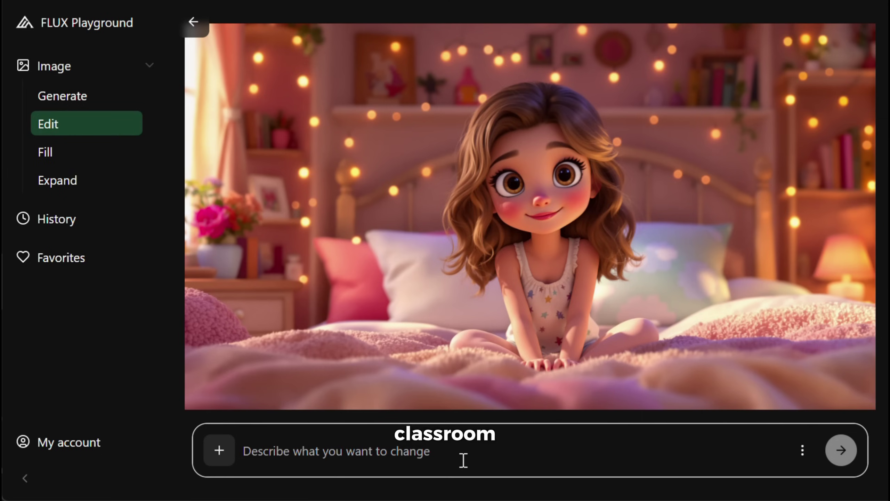
Submit the edit 'she is smiling and sitting in a classroom' on the Pixar girl image.
type("she is smiling and sitting in a classroom")
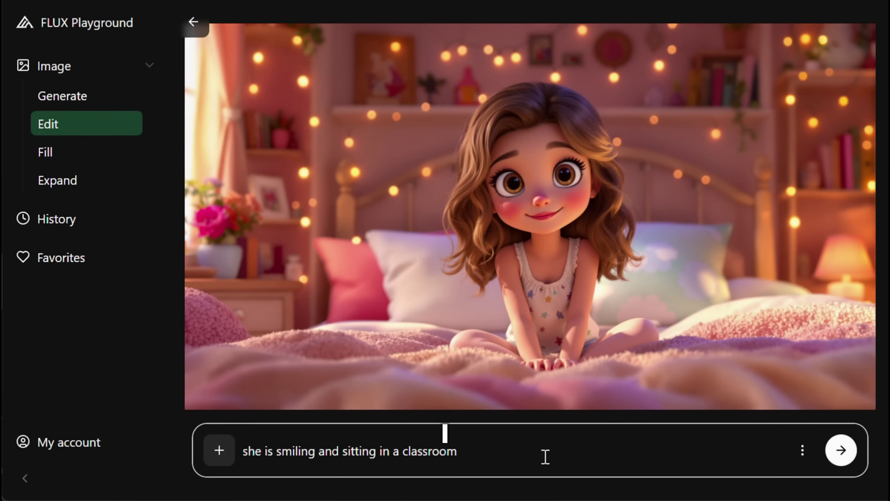
left_click(841, 450)
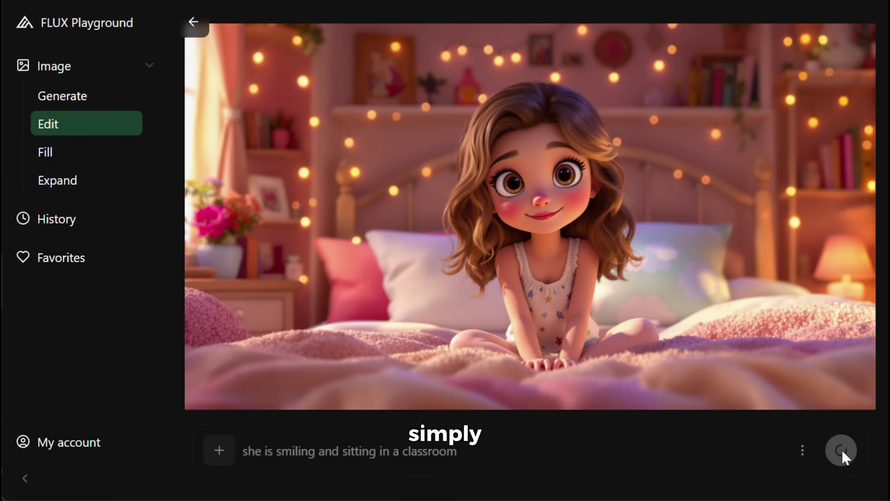